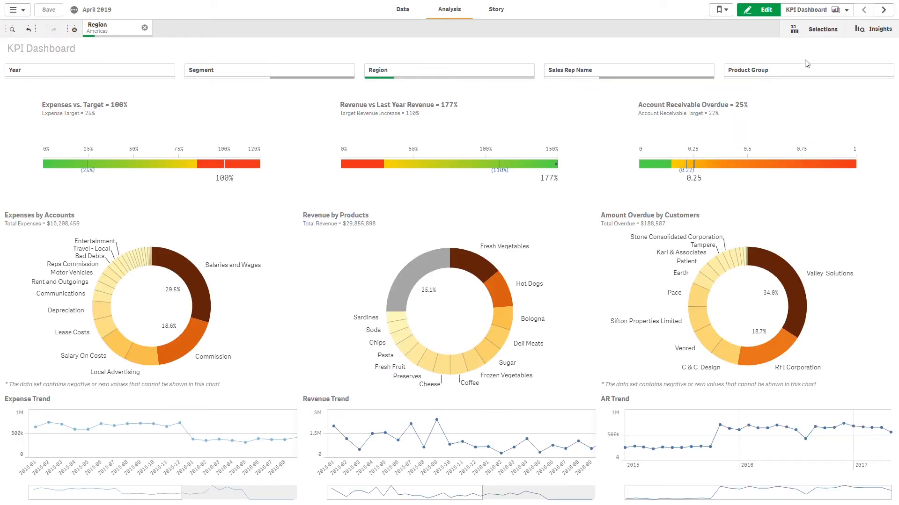
Step: Generate associative insights for the current Region selection and view the Region and Customer Number contributions to Cost (Total)
left_click(811, 33)
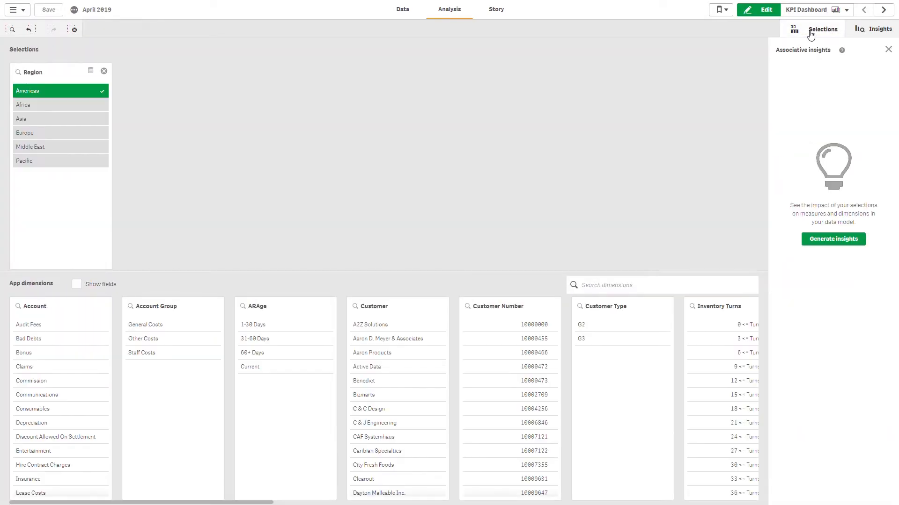
left_click(840, 243)
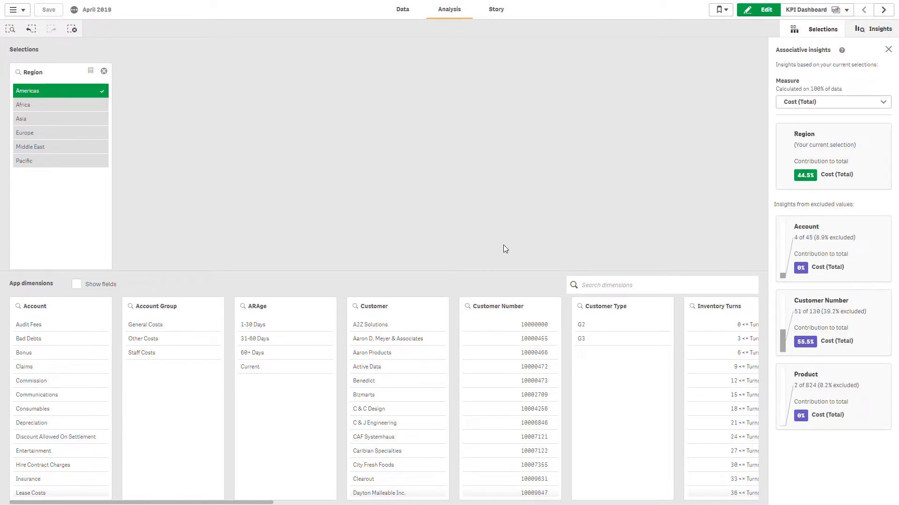
left_click(818, 160)
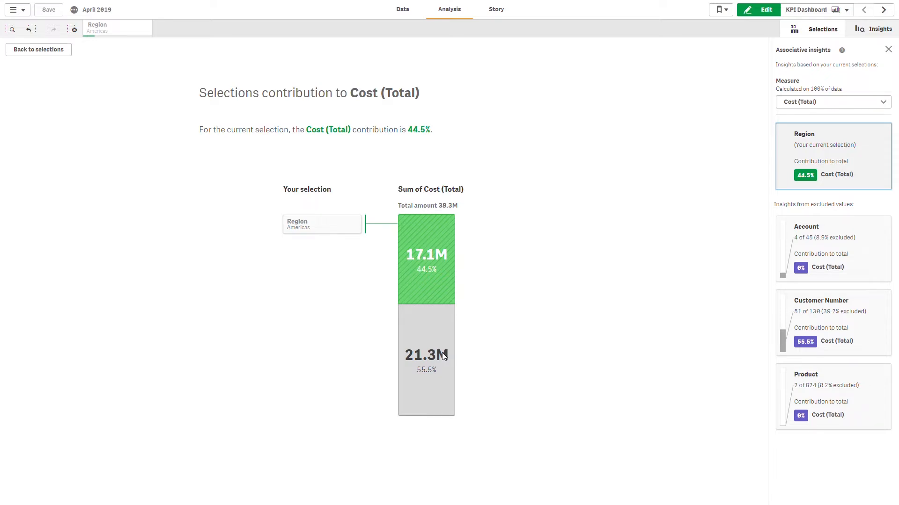
left_click(804, 330)
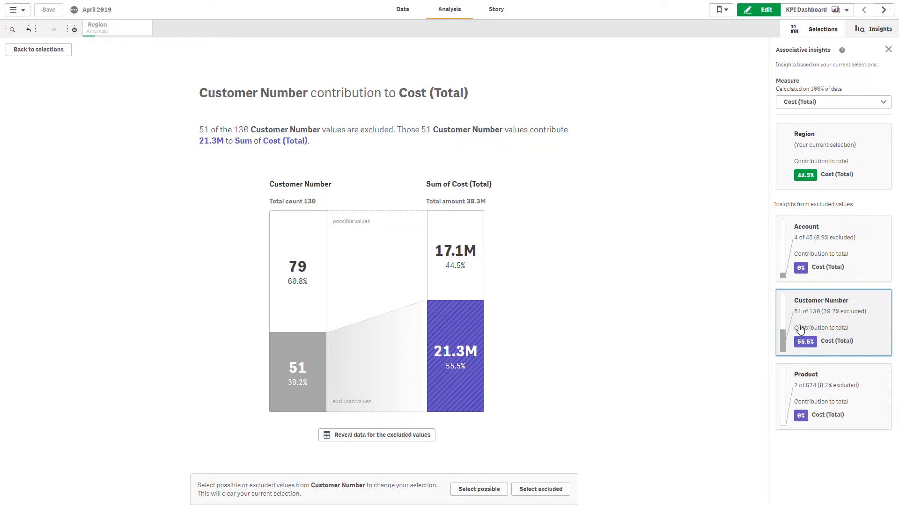
Step: Return to the selections overview, change the Region selection to Africa and refresh the associative insights
left_click(44, 50)
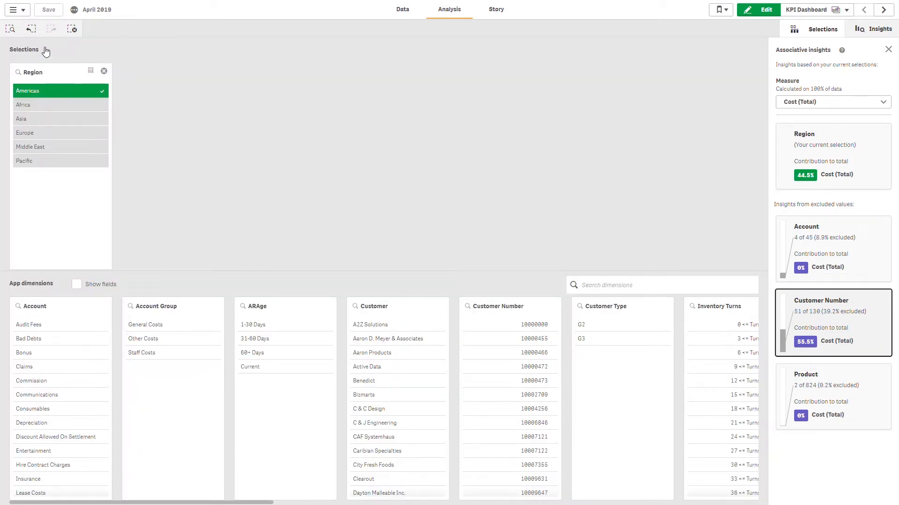
left_click(58, 105)
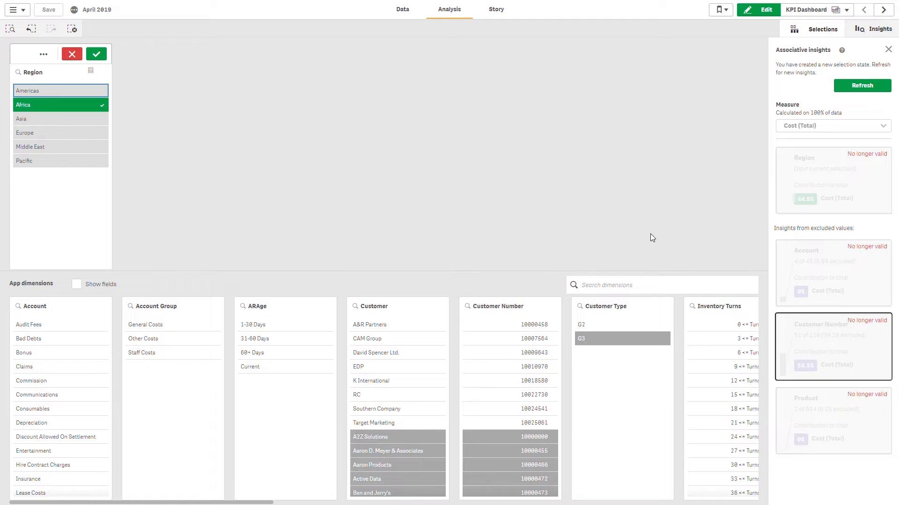
left_click(853, 88)
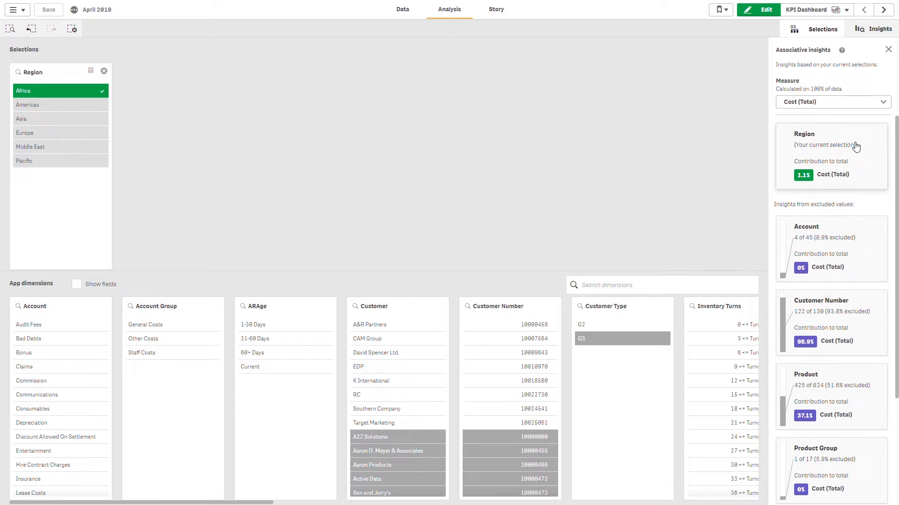
Step: Open the story, go from its embedded sheet to the actual sheet My new sheet and start editing it
left_click(502, 8)
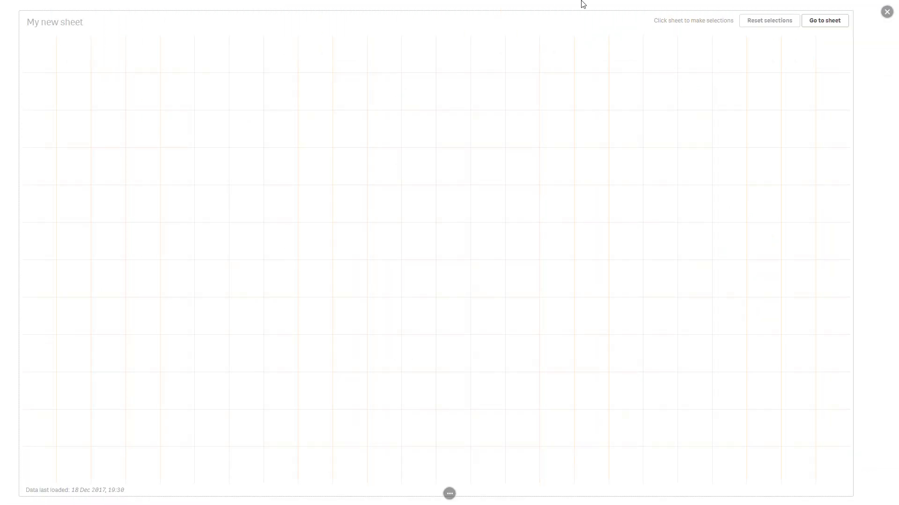
left_click(818, 26)
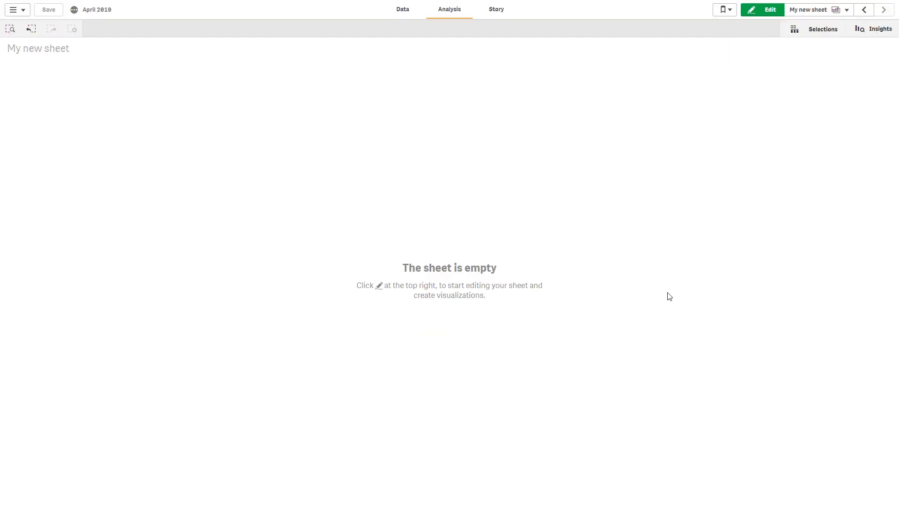
left_click(759, 14)
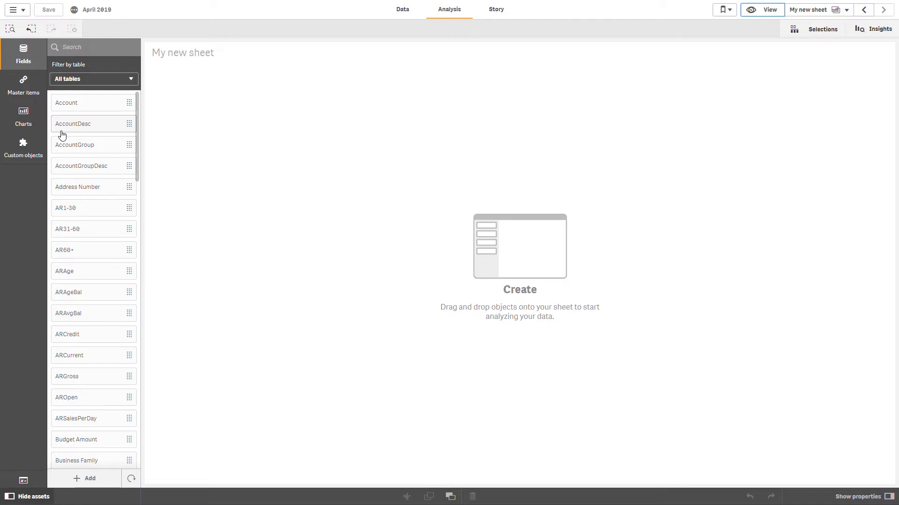
Step: Add a KPI object to the empty sheet with the master measure Expense Amount
left_click(26, 117)
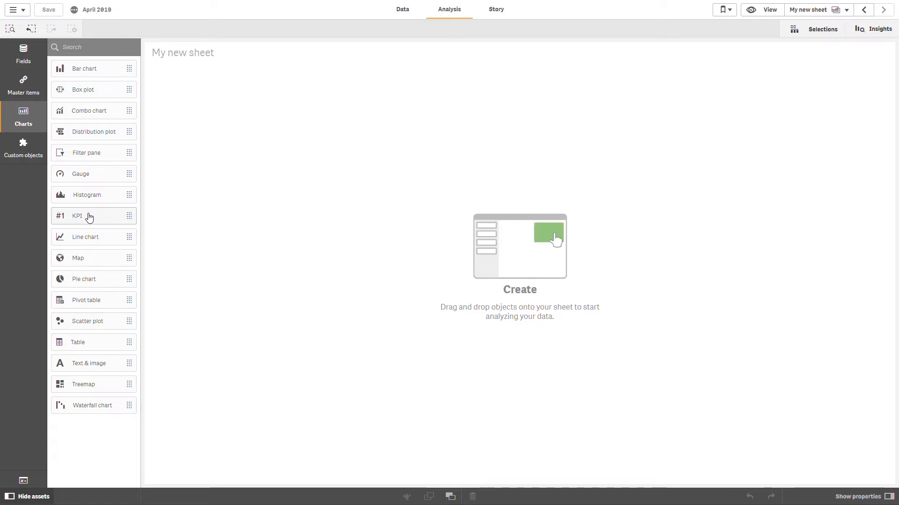
left_click_drag(89, 217, 204, 137)
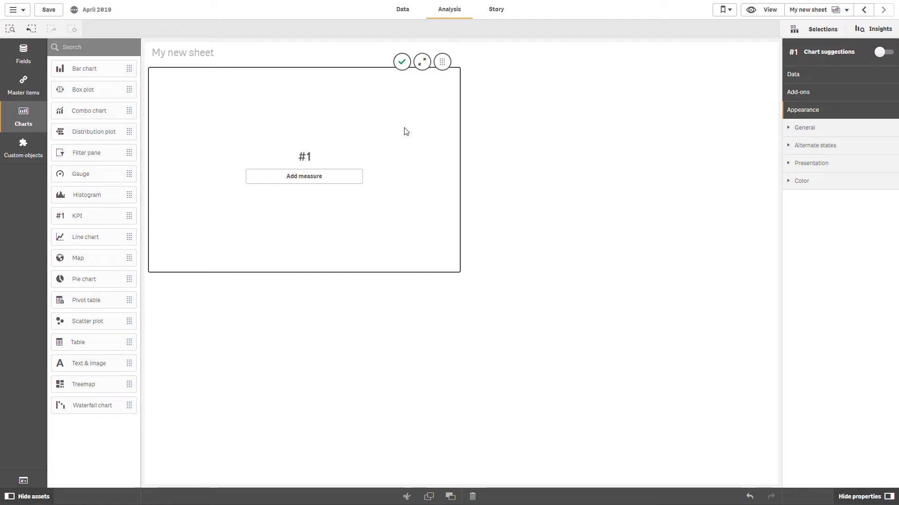
left_click(317, 180)
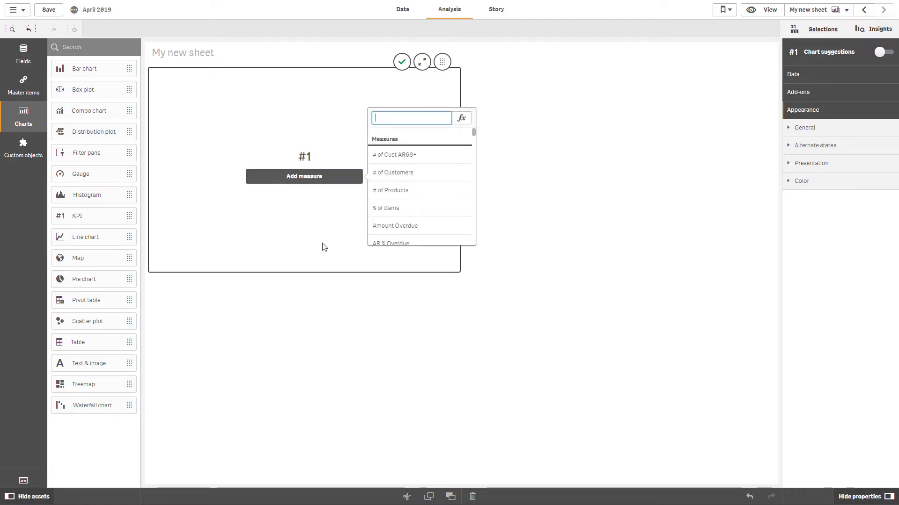
type("expe")
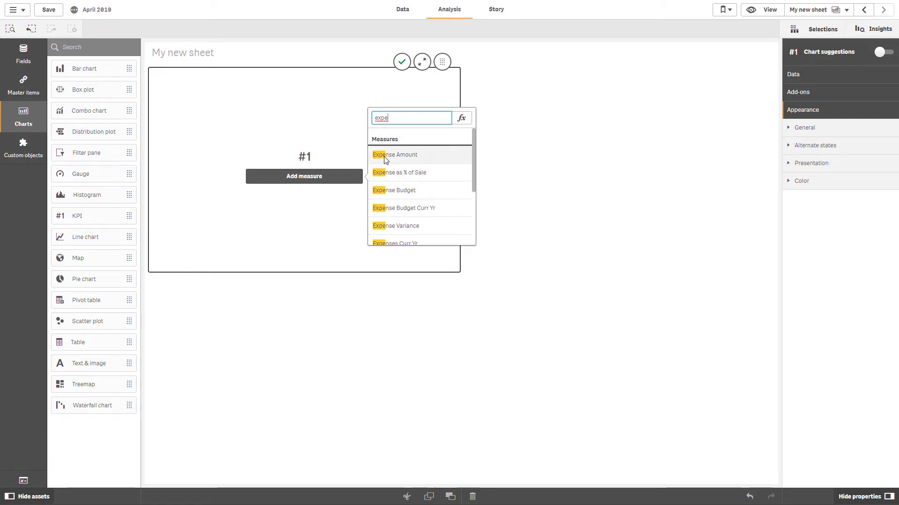
left_click(380, 155)
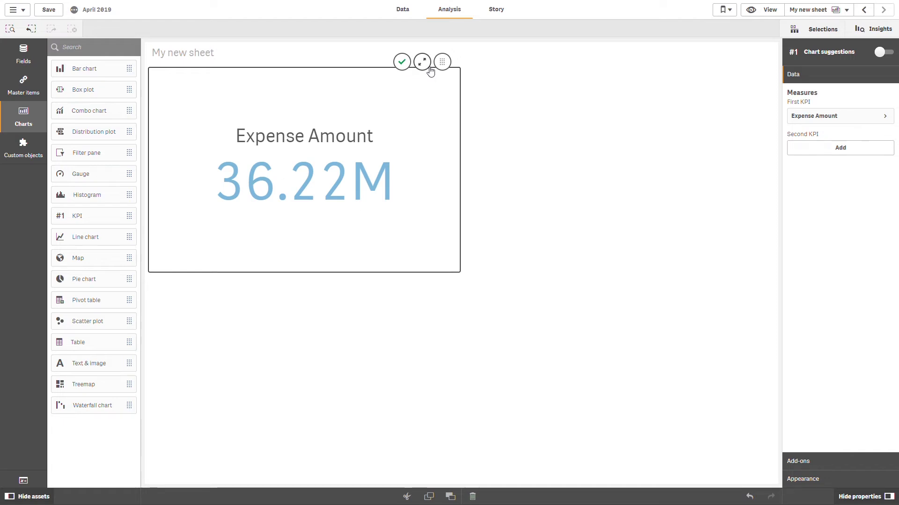
Step: Shrink the Expense Amount KPI to about 11 grid columns by 2 rows and place it in the sheet's upper-right corner
left_click_drag(464, 276, 418, 176)
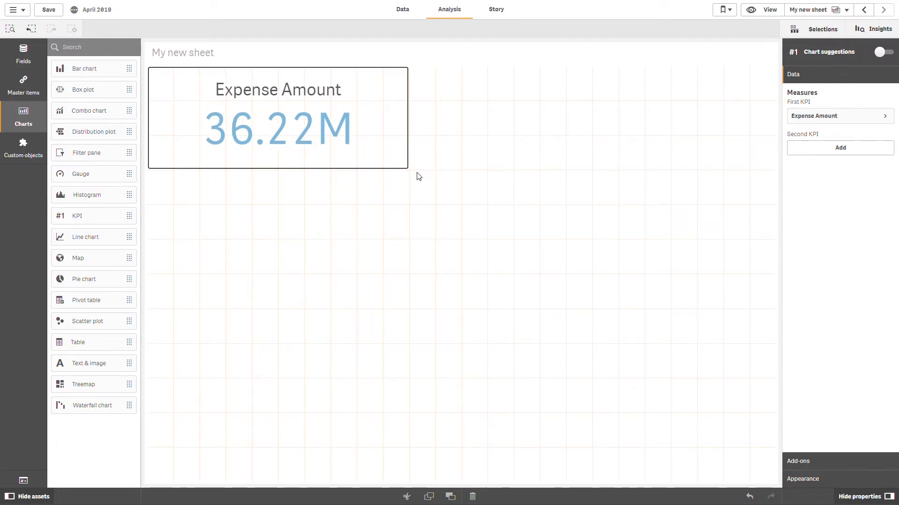
mouse_move(391, 143)
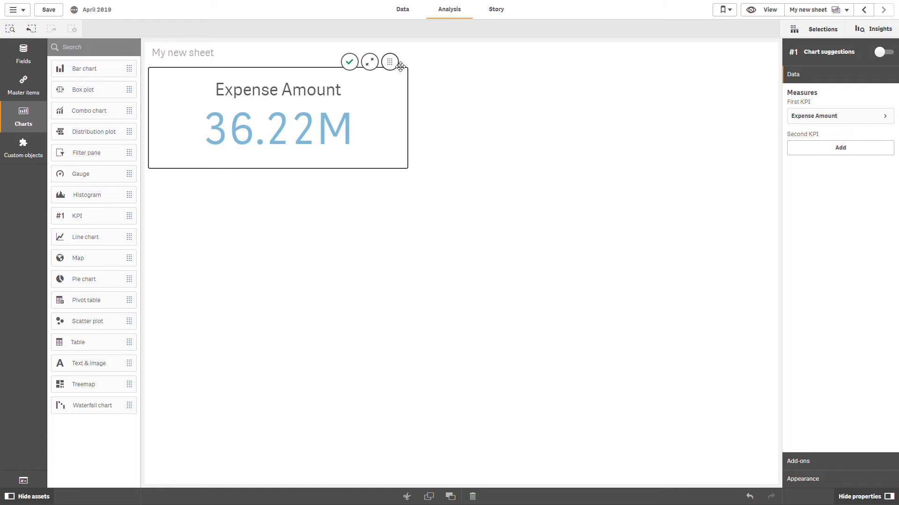
left_click_drag(392, 65, 603, 99)
left_click_drag(463, 273, 480, 140)
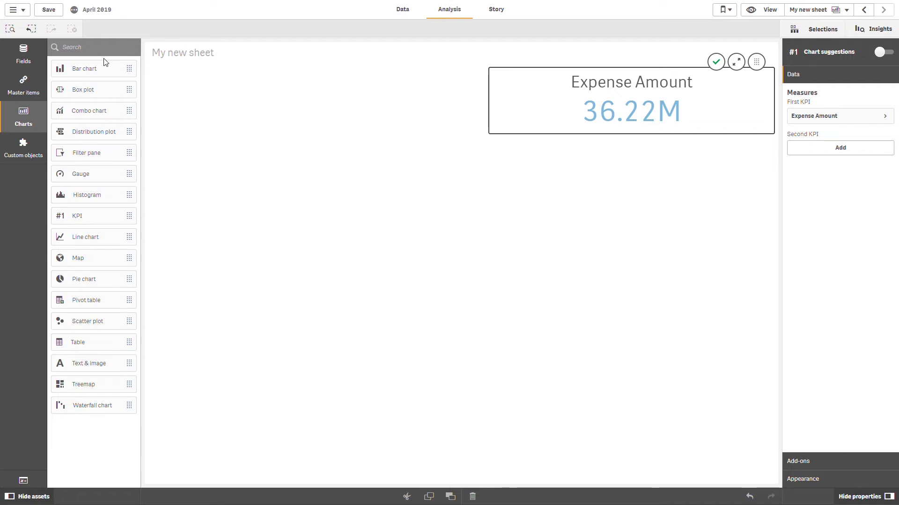
Step: Add a bar chart beside the KPI with dimension Year and measure Expense Amount, and finish editing the chart
left_click_drag(108, 70, 261, 209)
left_click(288, 175)
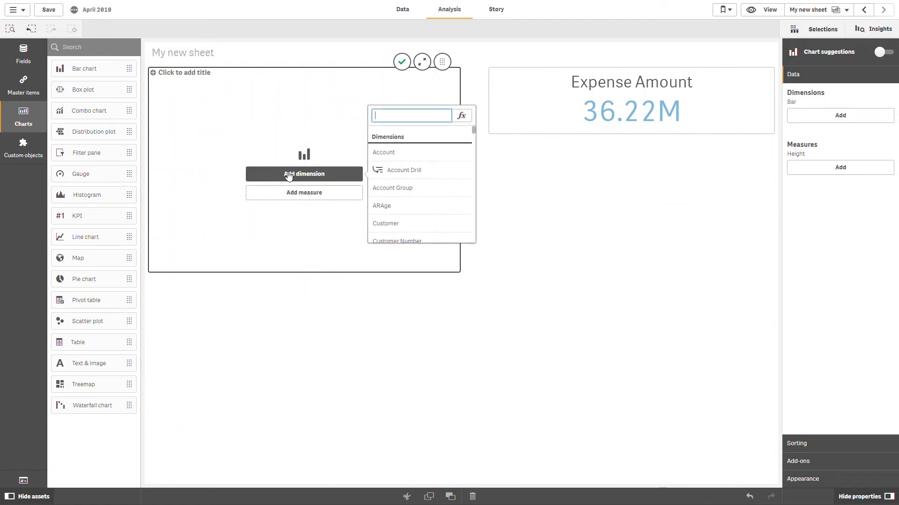
type("year")
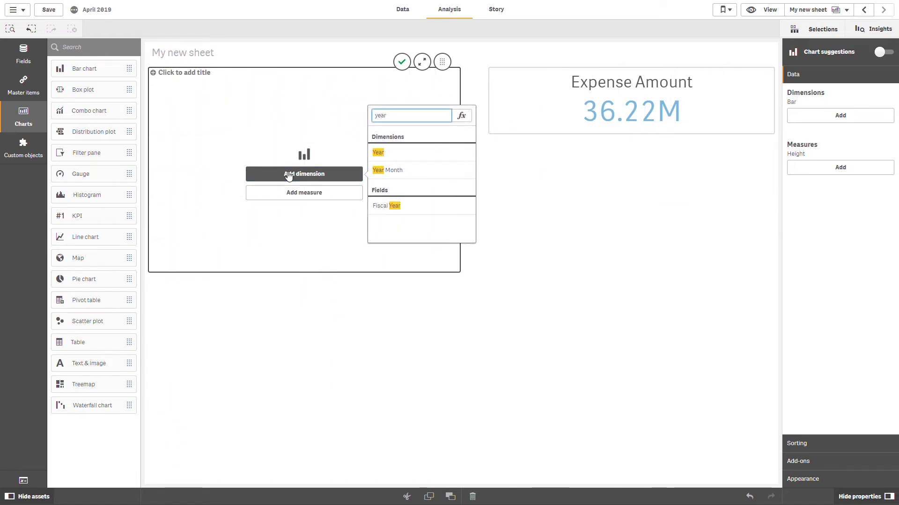
left_click(374, 154)
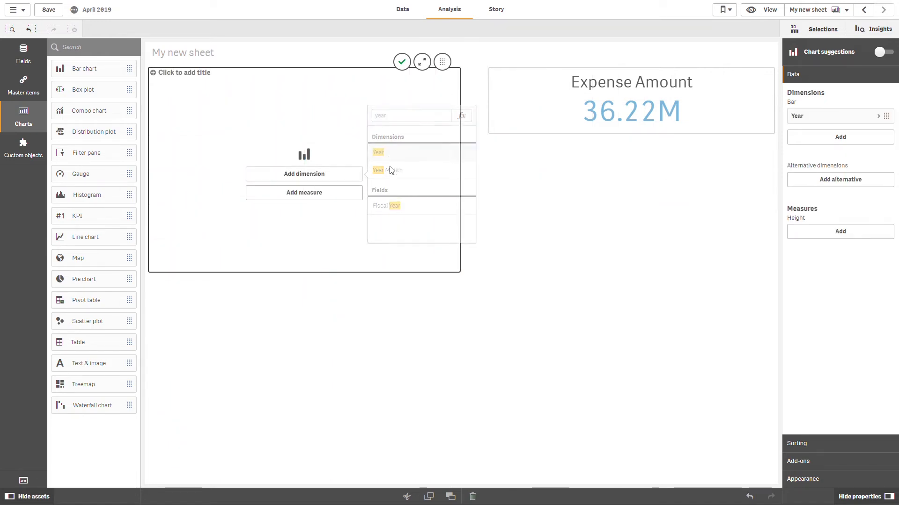
left_click(337, 194)
type("ex")
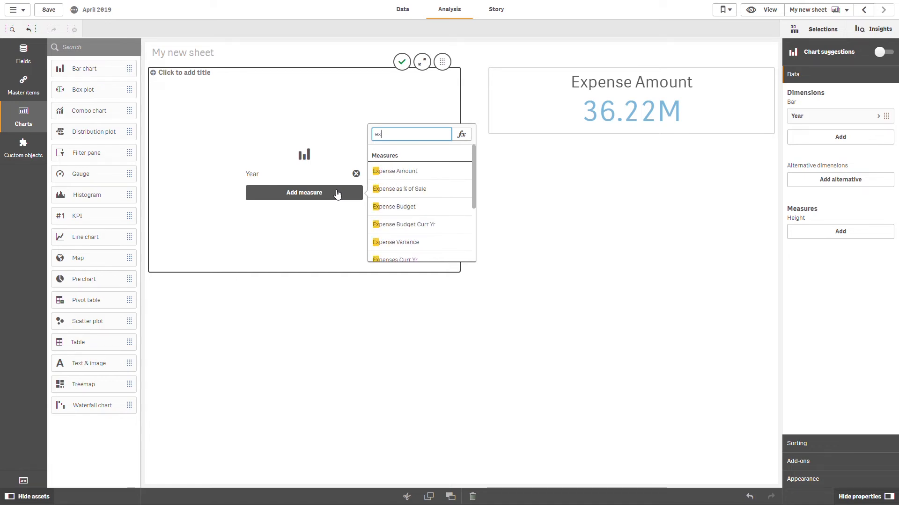
left_click(395, 172)
left_click(402, 61)
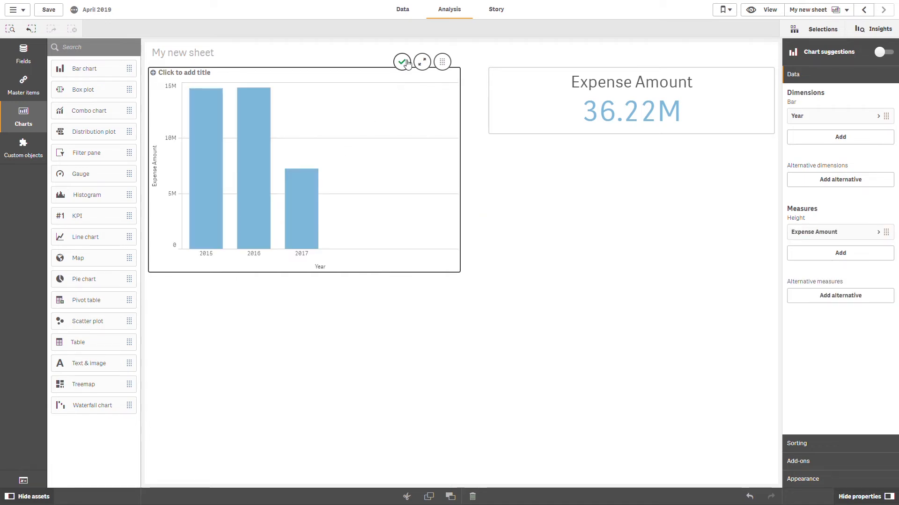
Step: Filter the sheet to 2017 by selecting that bar in the chart and confirming the selection
left_click(313, 232)
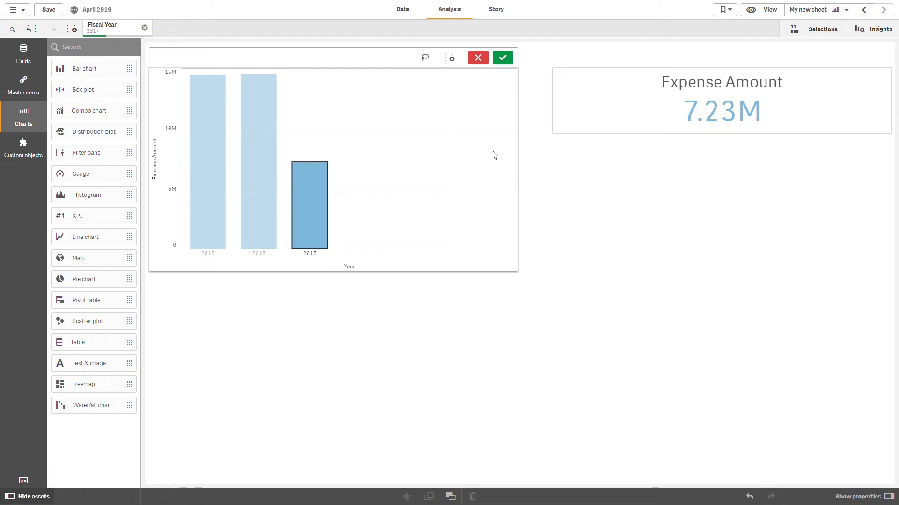
left_click(502, 58)
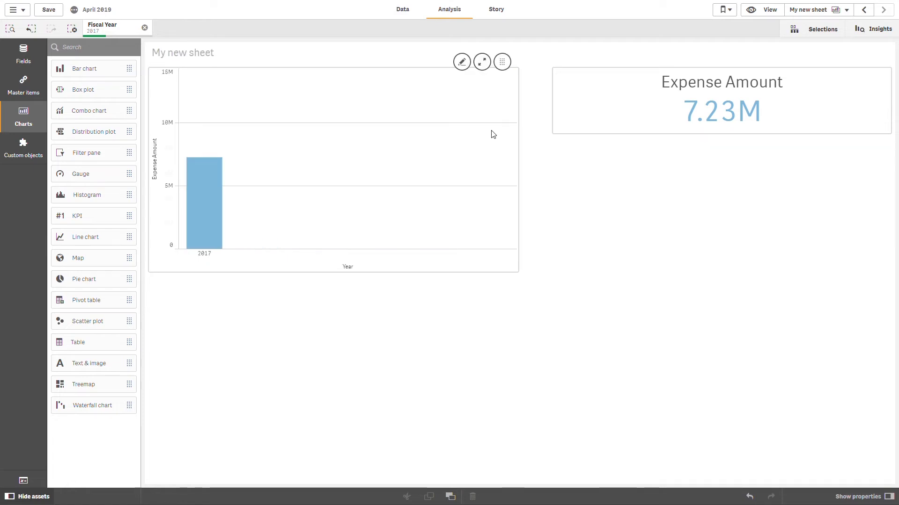
Step: Move the Expense Amount by Year bar chart to the sheet's lower-right corner and finish editing it
left_click(461, 62)
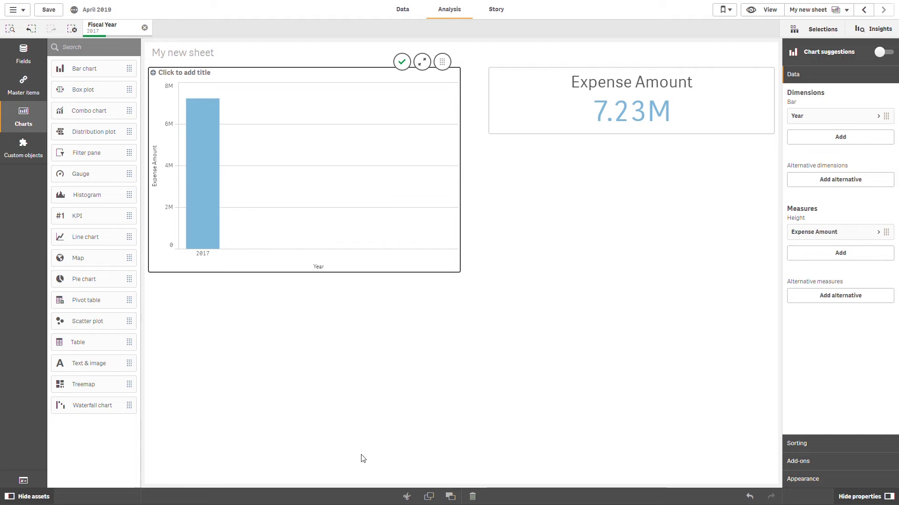
left_click_drag(442, 61, 655, 355)
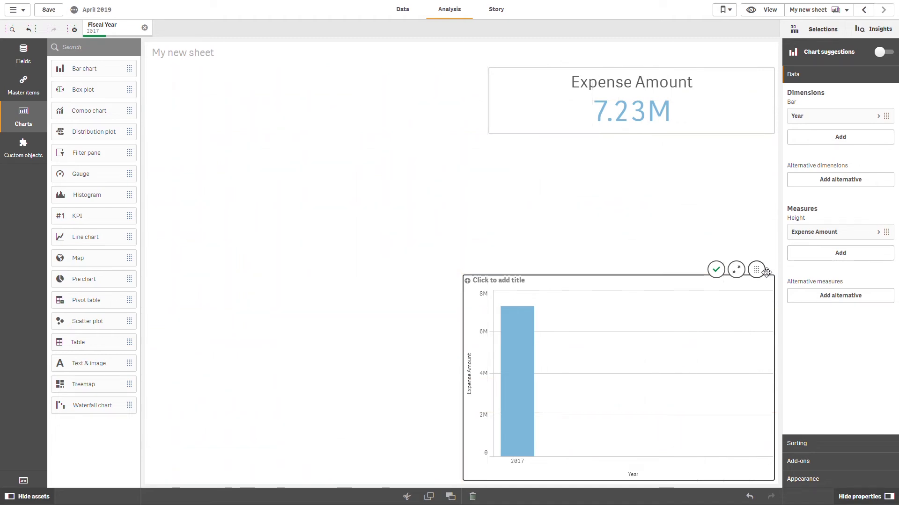
left_click_drag(767, 273, 752, 401)
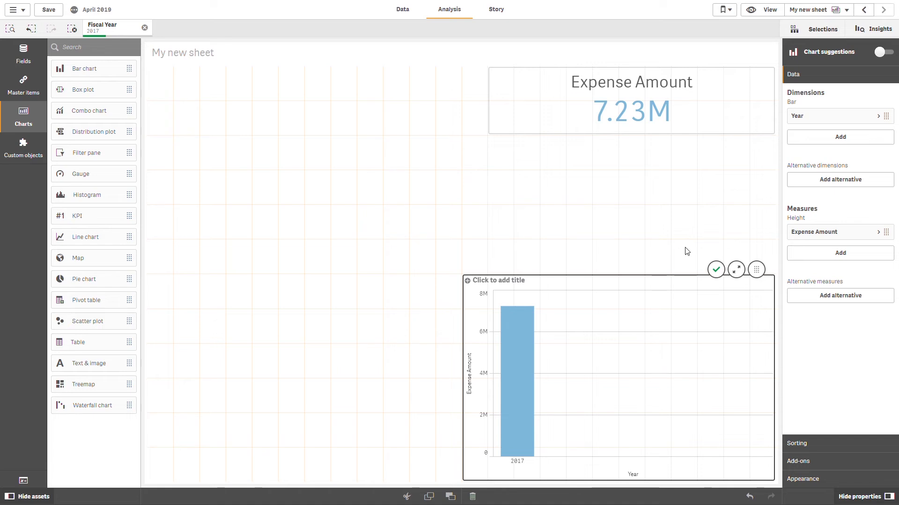
left_click(722, 273)
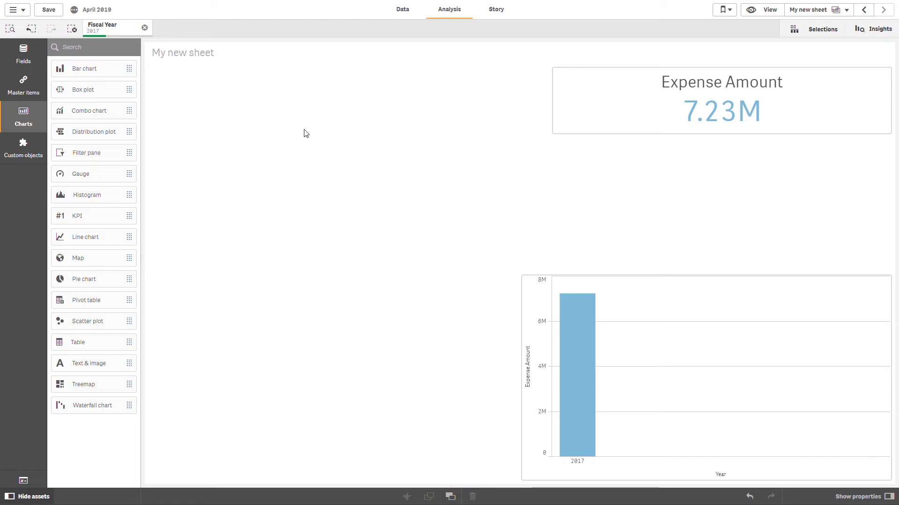
Step: Clear the Fiscal Year selection, then leave sheet editing and return to the story
left_click(144, 27)
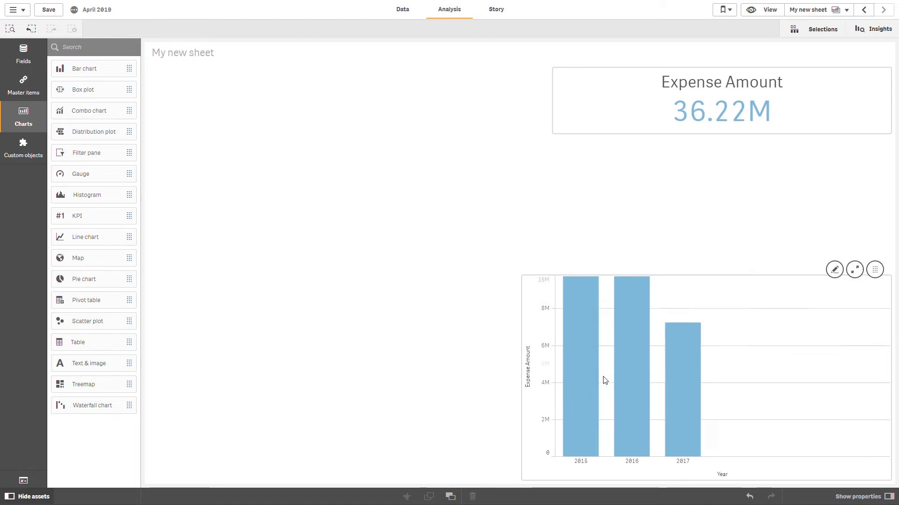
left_click(771, 10)
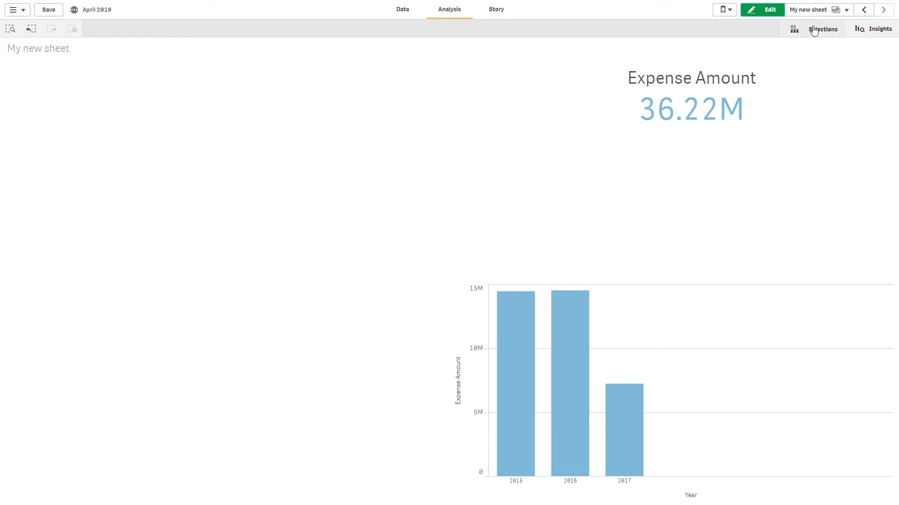
left_click(503, 10)
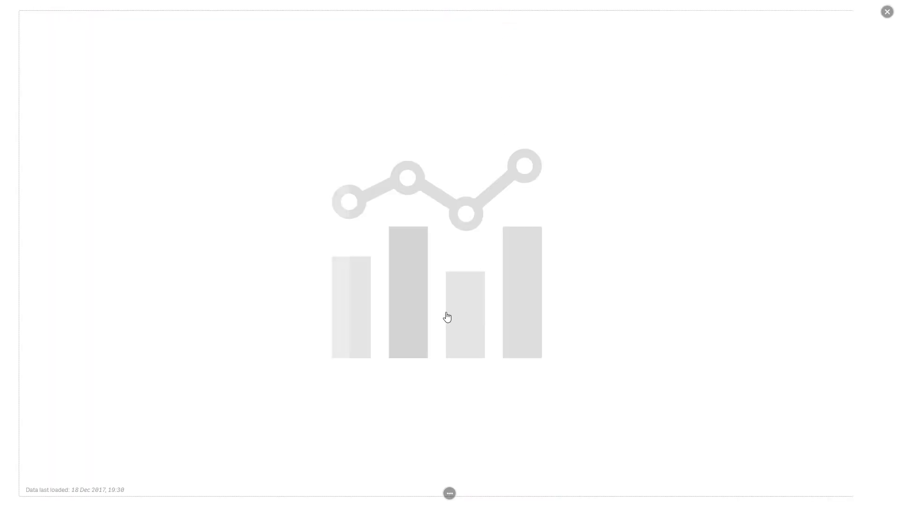